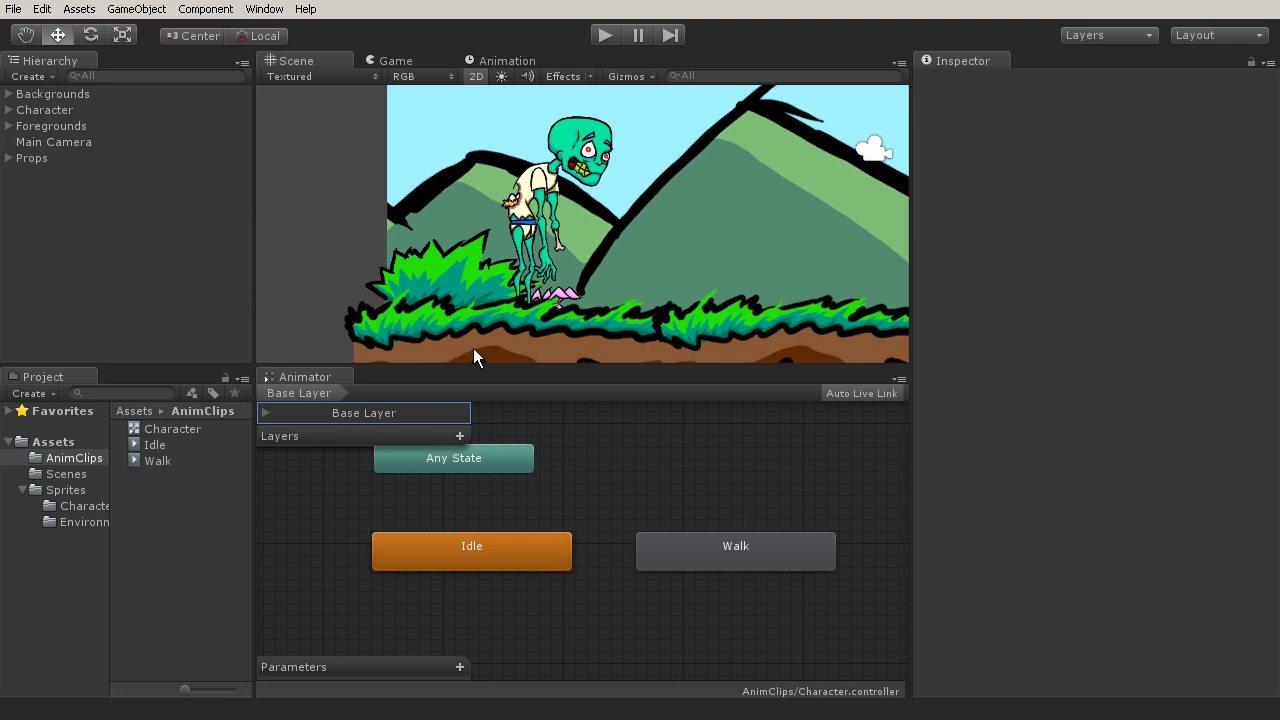
- Bring up the Animator window and nudge the state graph down into view
{"action": "left_click", "coordinate": [265, 9]}
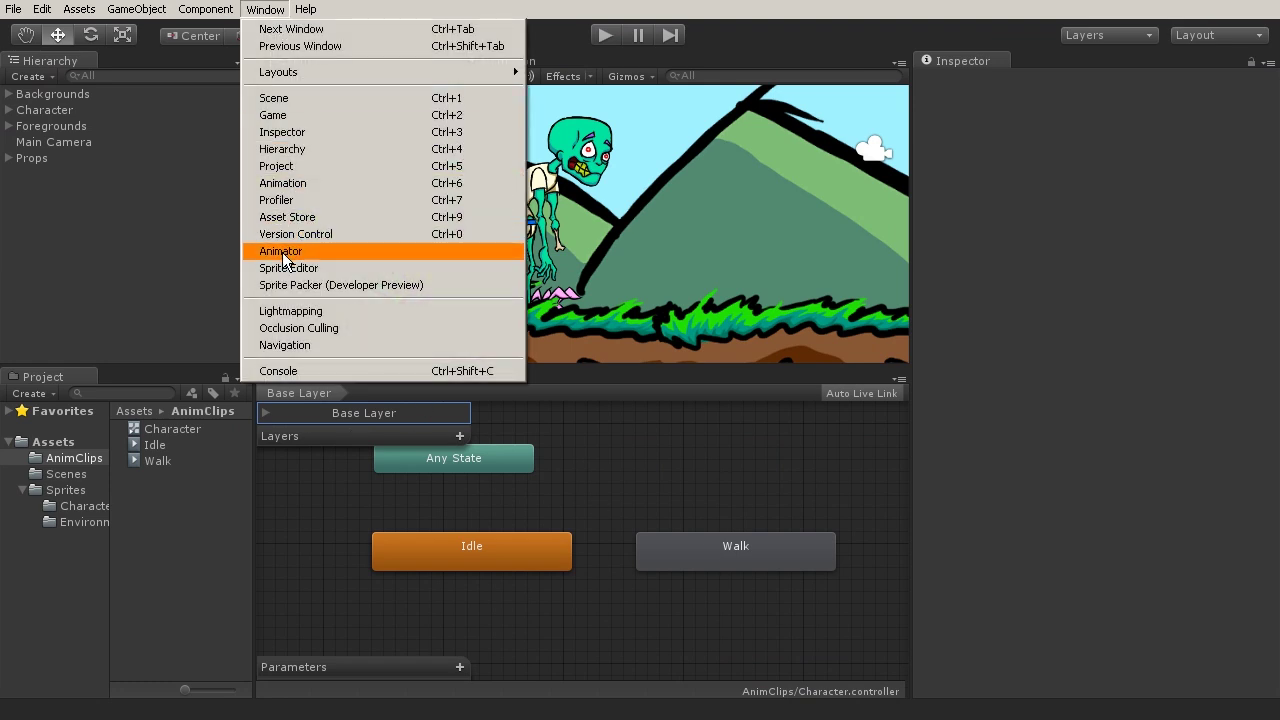
{"action": "left_click", "coordinate": [330, 255]}
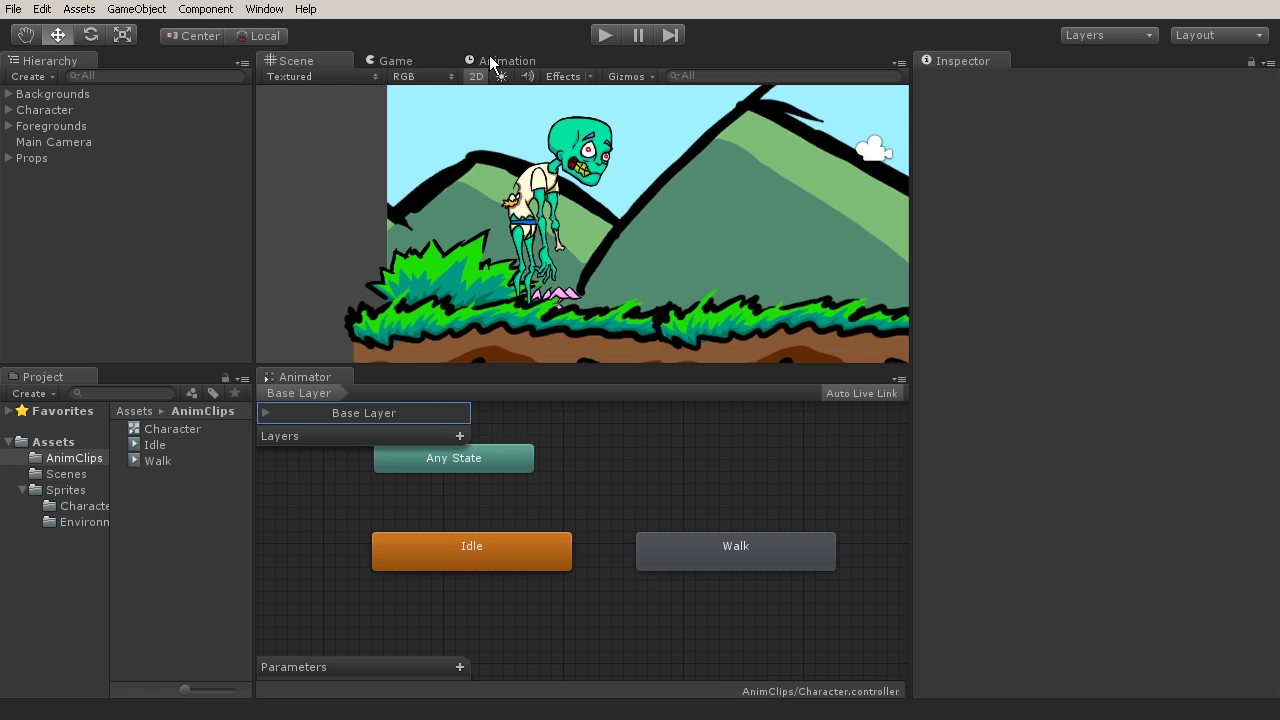
{"action": "left_click", "coordinate": [490, 62]}
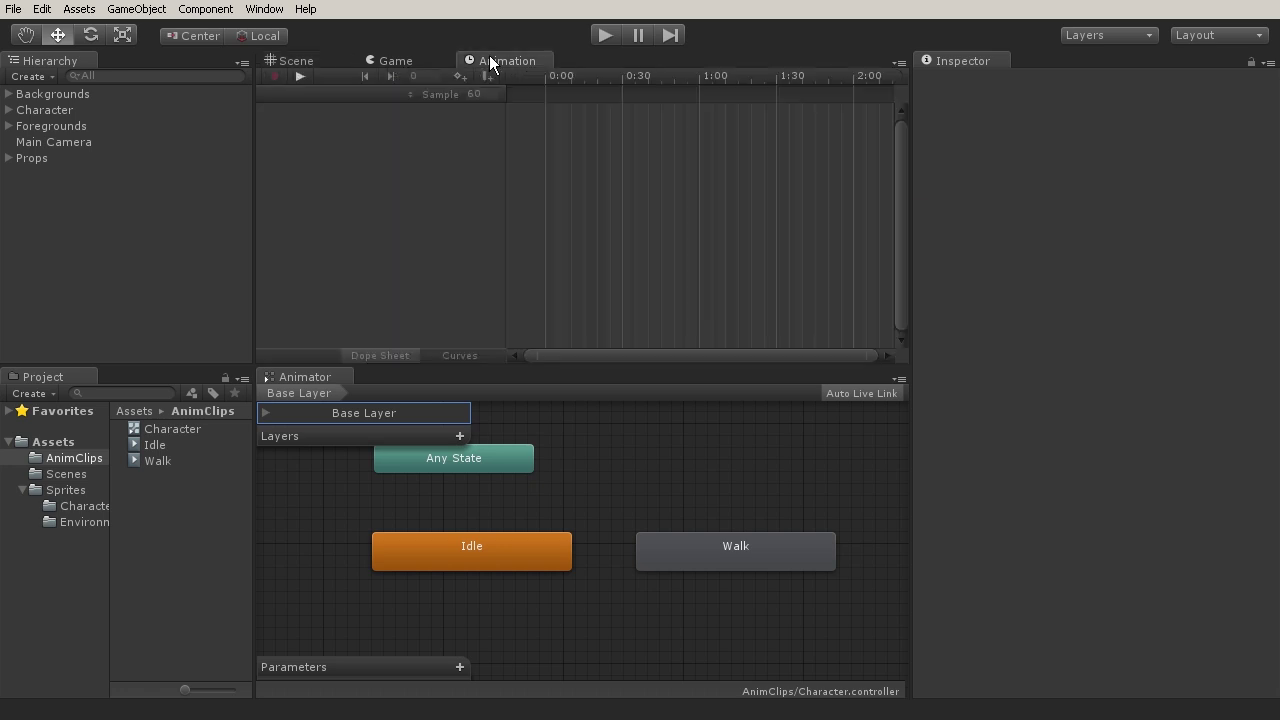
{"action": "left_click", "coordinate": [333, 60]}
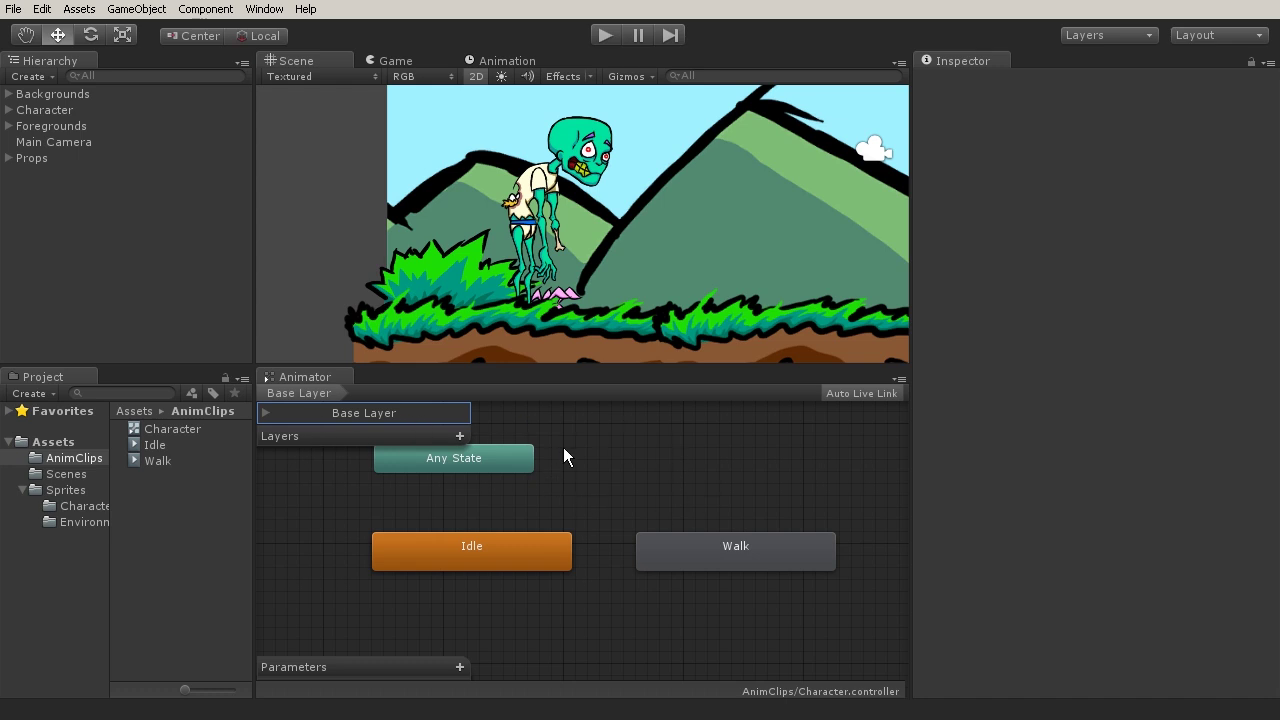
{"action": "middle_click_drag", "start_coordinate": [563, 456], "coordinate": [554, 490]}
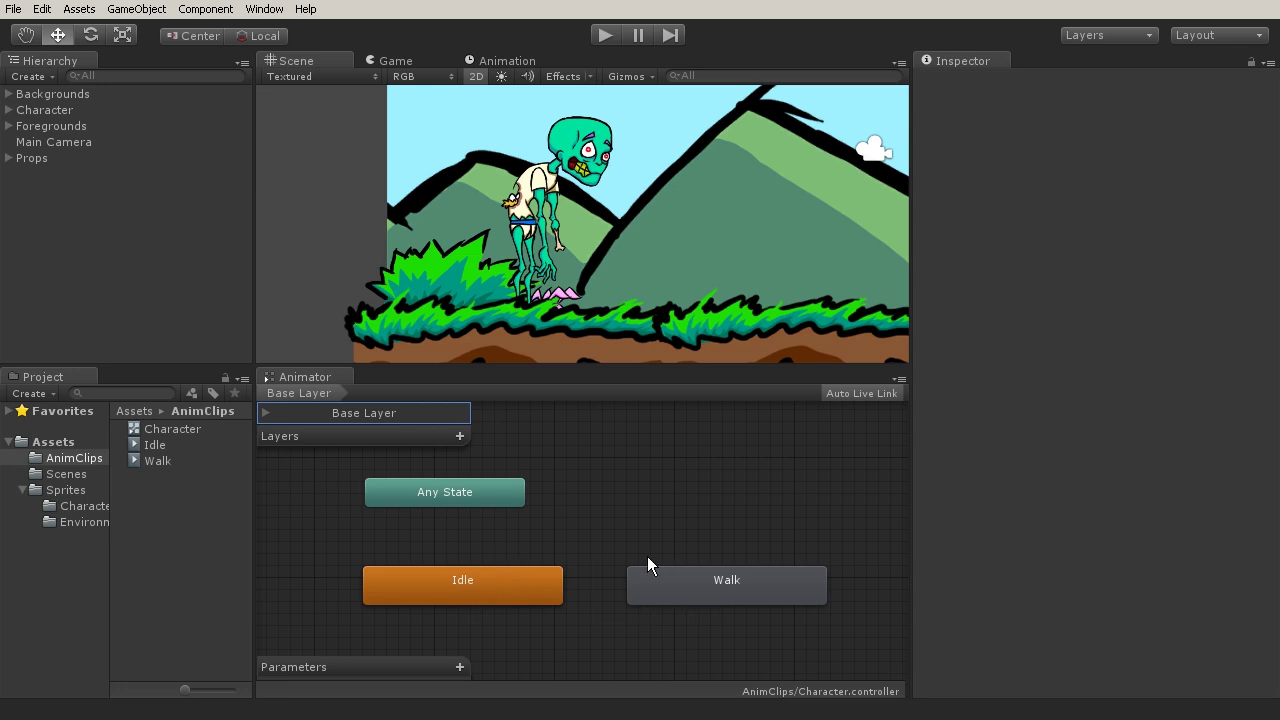
- Select Character and play the scene to check its Idle animation, then stop playback
{"action": "left_click", "coordinate": [38, 112]}
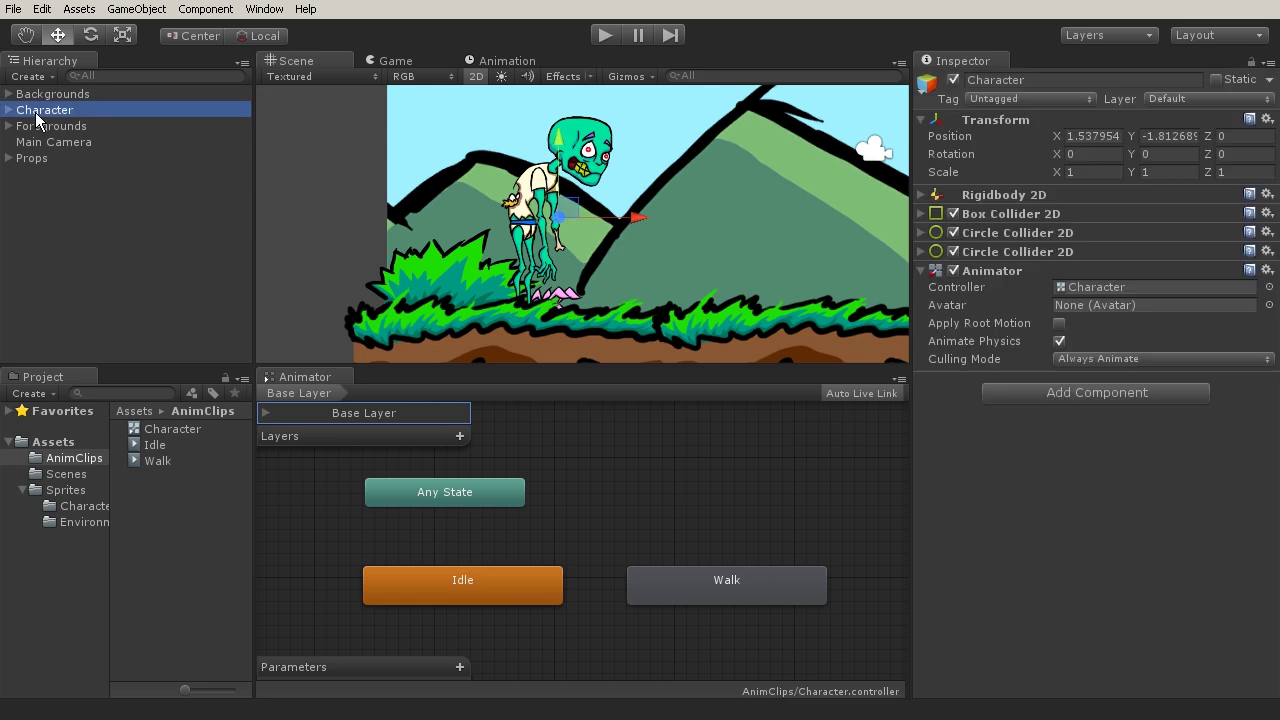
{"action": "left_click", "coordinate": [605, 36]}
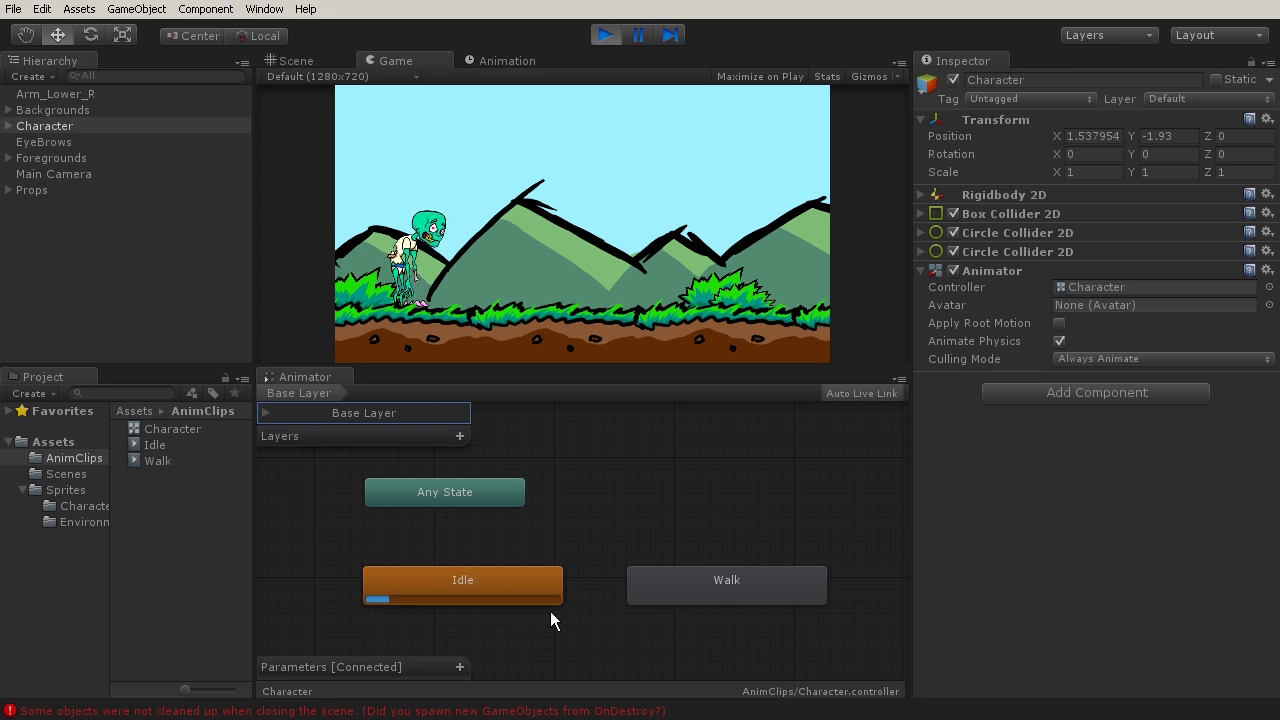
{"action": "middle_click_drag", "start_coordinate": [591, 583], "coordinate": [618, 536]}
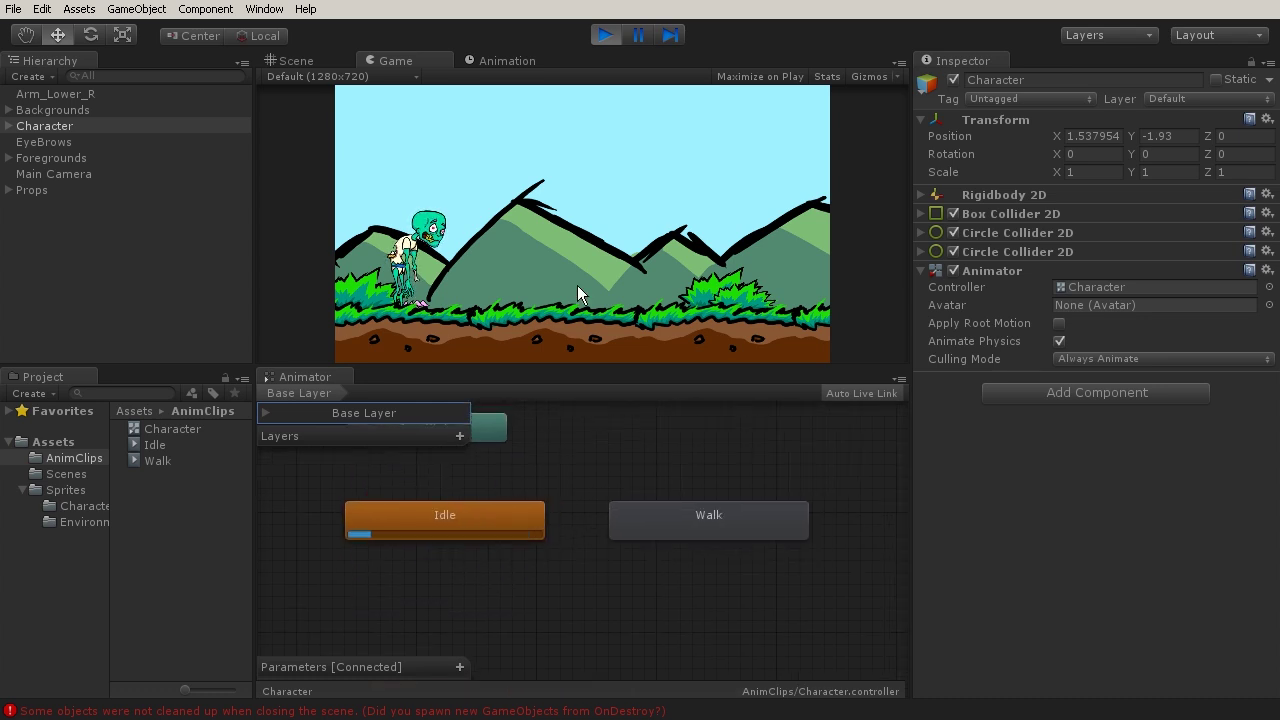
{"action": "left_click", "coordinate": [603, 35]}
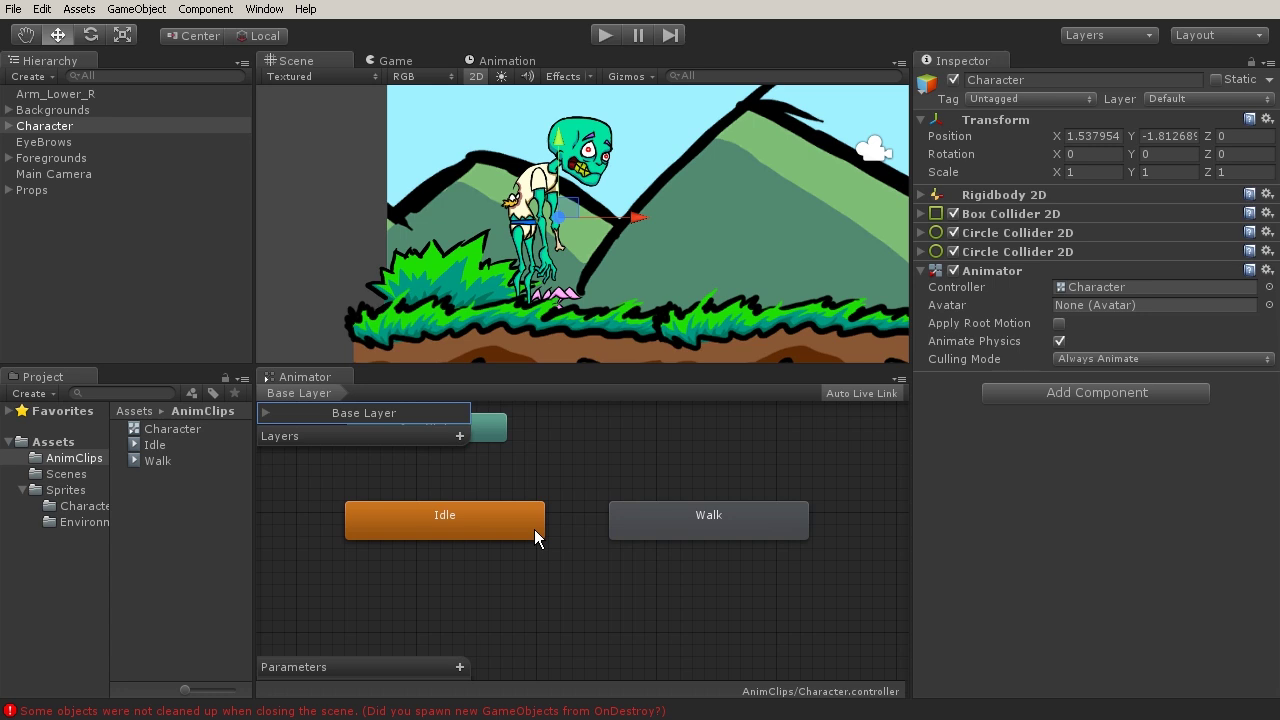
- Create a transition from the Idle state to the Walk state
{"action": "left_click", "coordinate": [505, 523]}
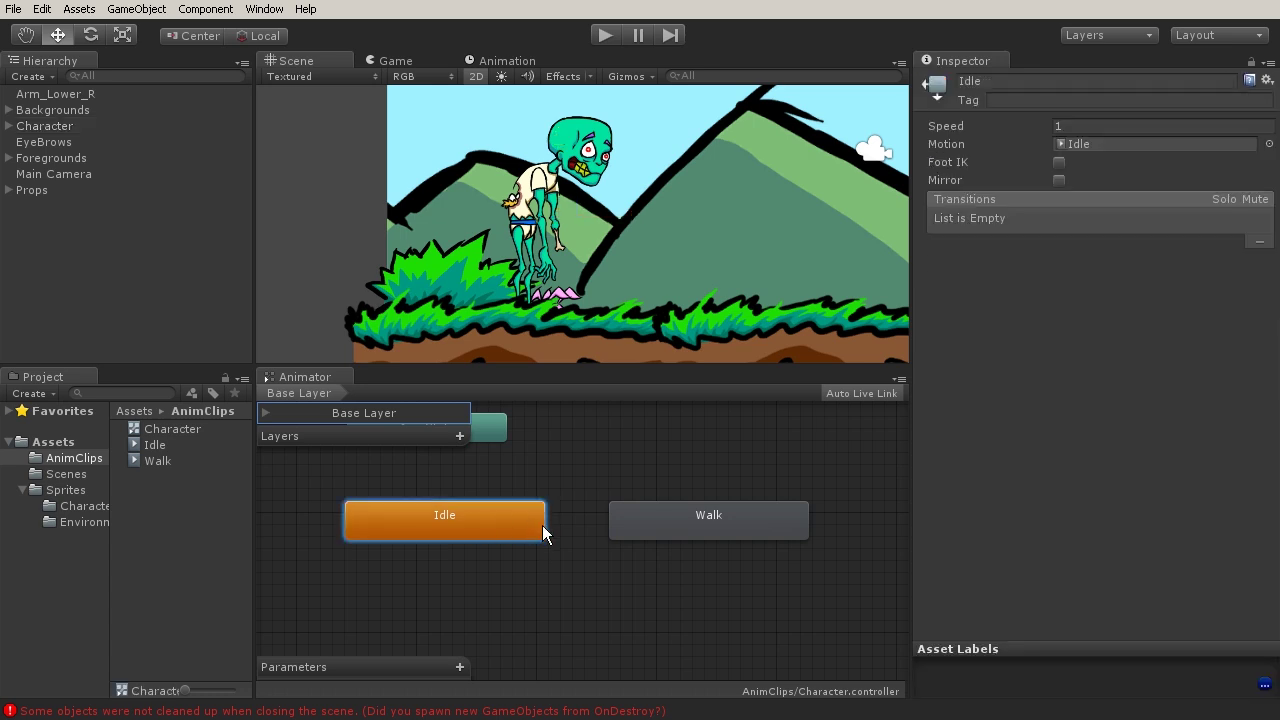
{"action": "right_click", "coordinate": [529, 524]}
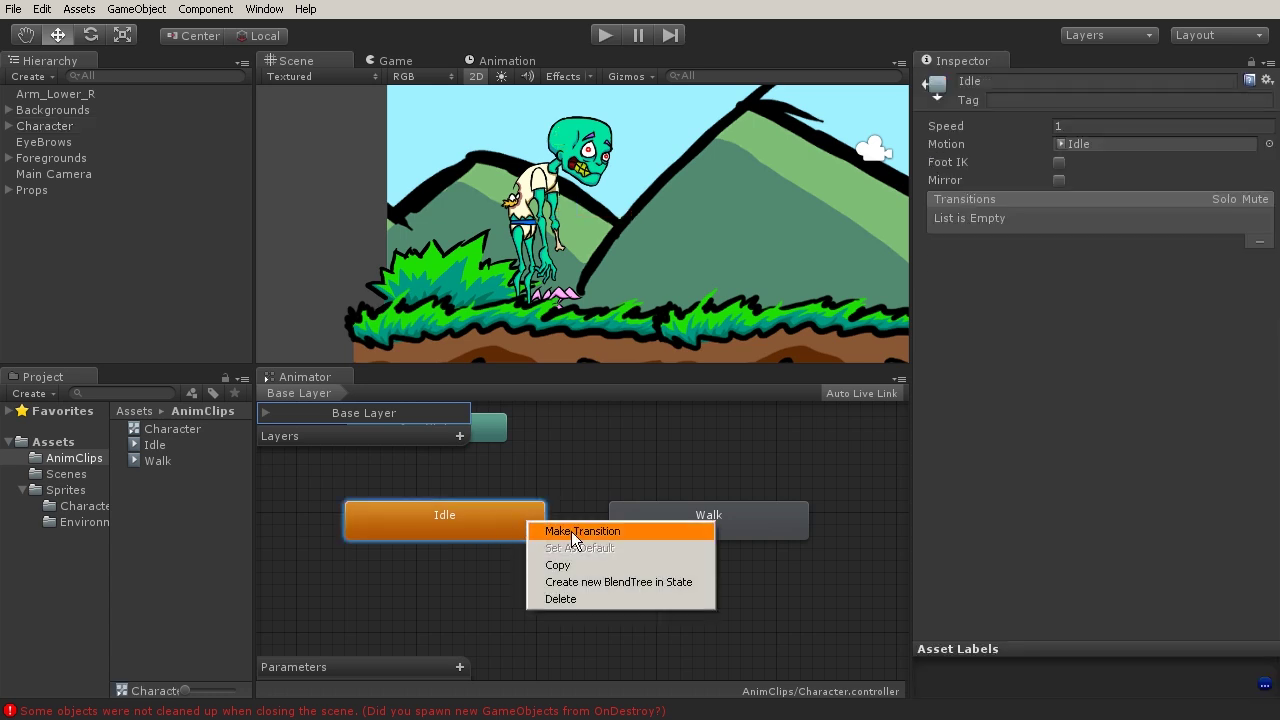
{"action": "left_click", "coordinate": [573, 533]}
{"action": "left_click", "coordinate": [625, 530]}
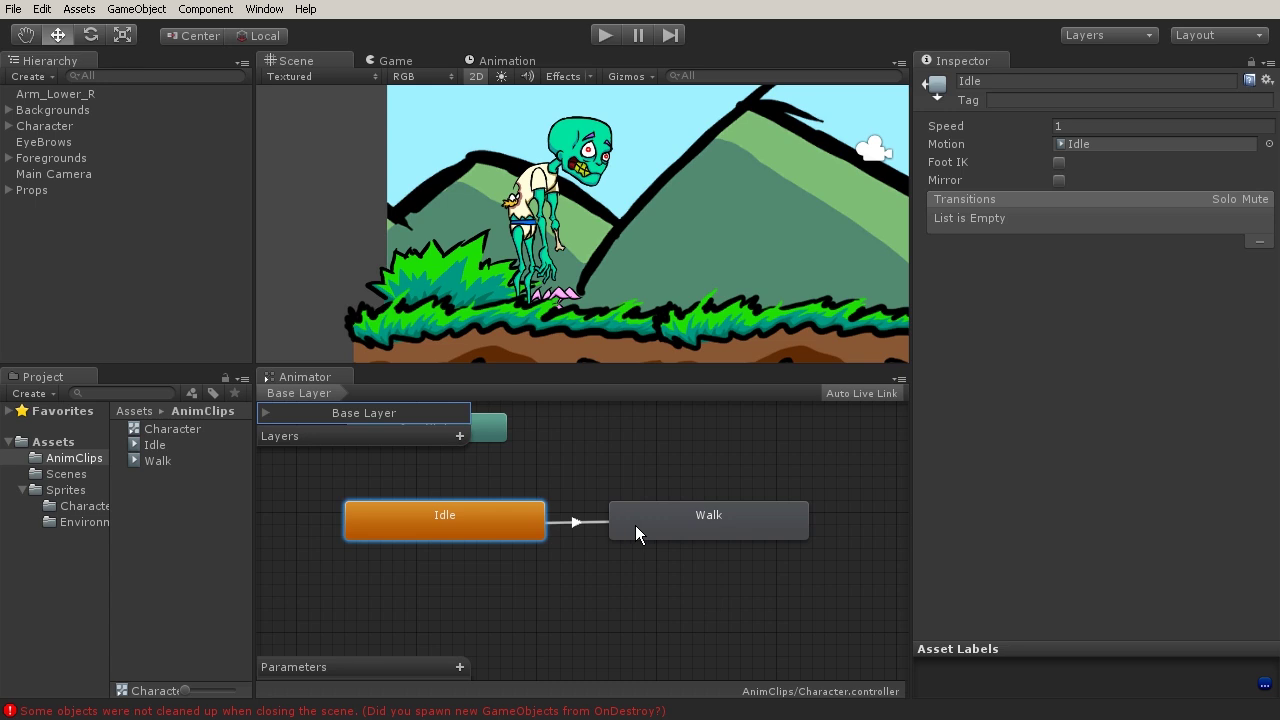
{"action": "left_click", "coordinate": [635, 525]}
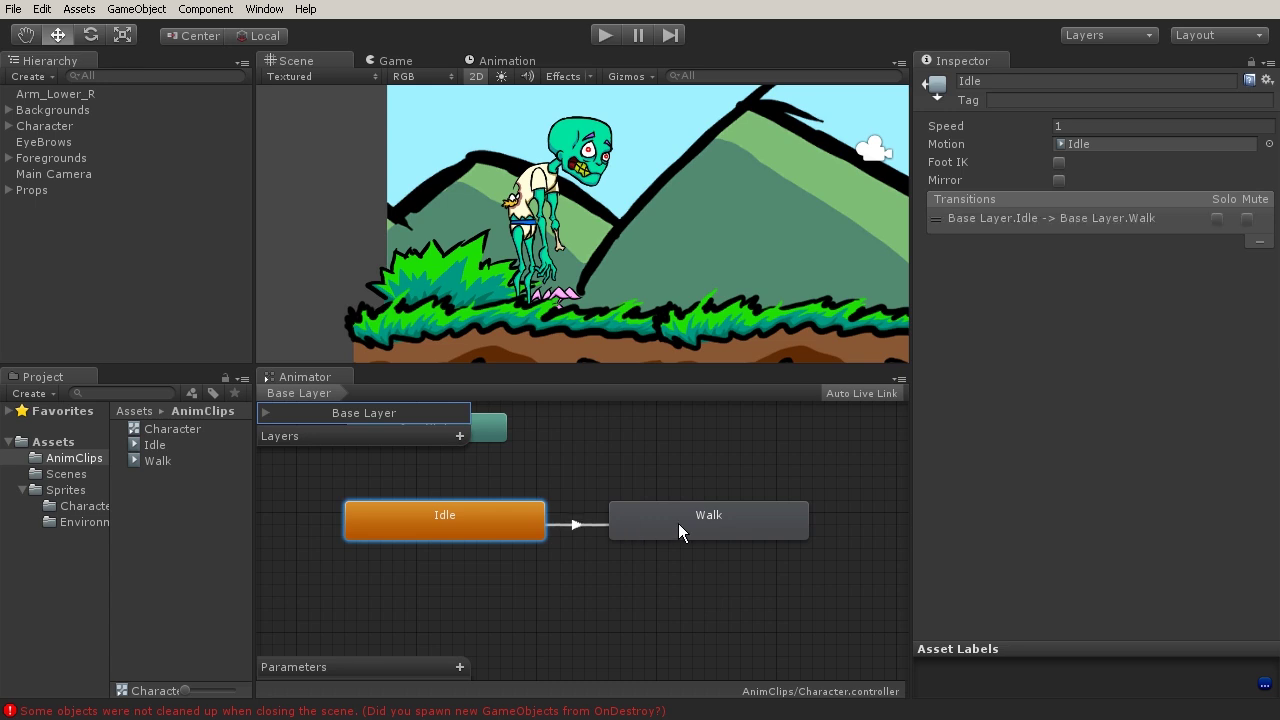
- Create a transition from the Walk state back to the Idle state
{"action": "left_click", "coordinate": [680, 517]}
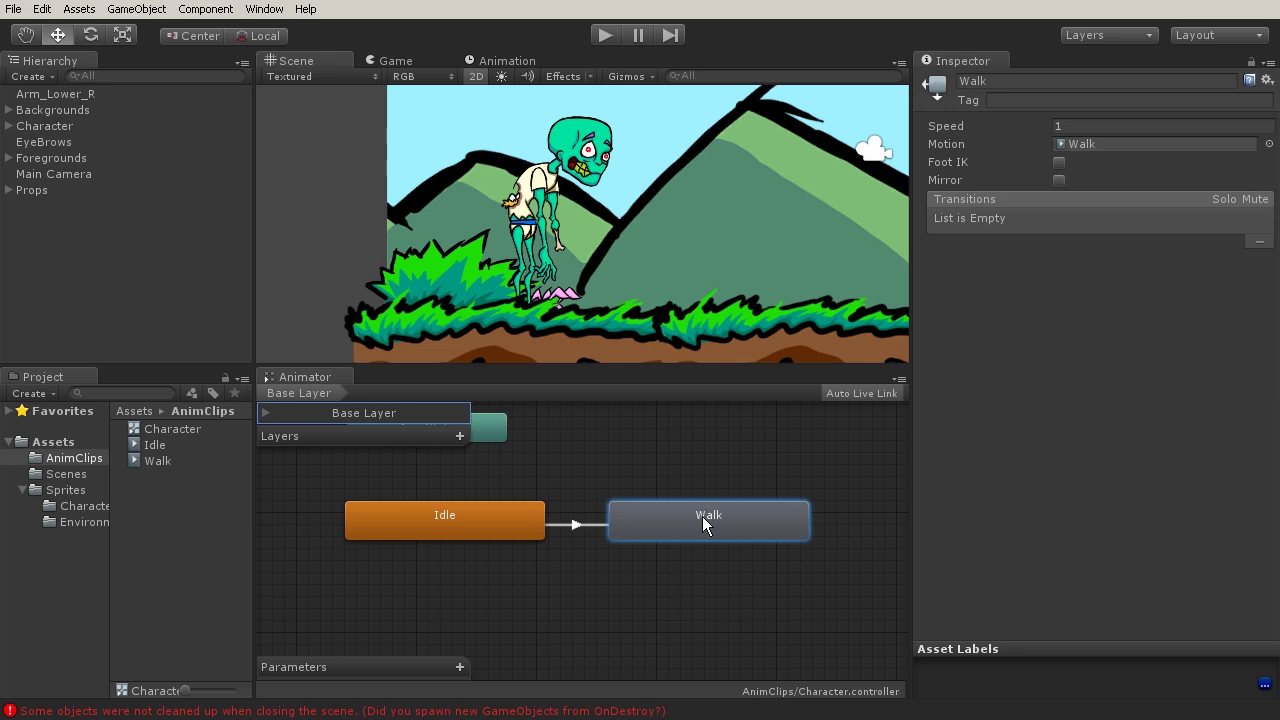
{"action": "right_click", "coordinate": [704, 524]}
{"action": "left_click", "coordinate": [748, 530]}
{"action": "left_click", "coordinate": [490, 511]}
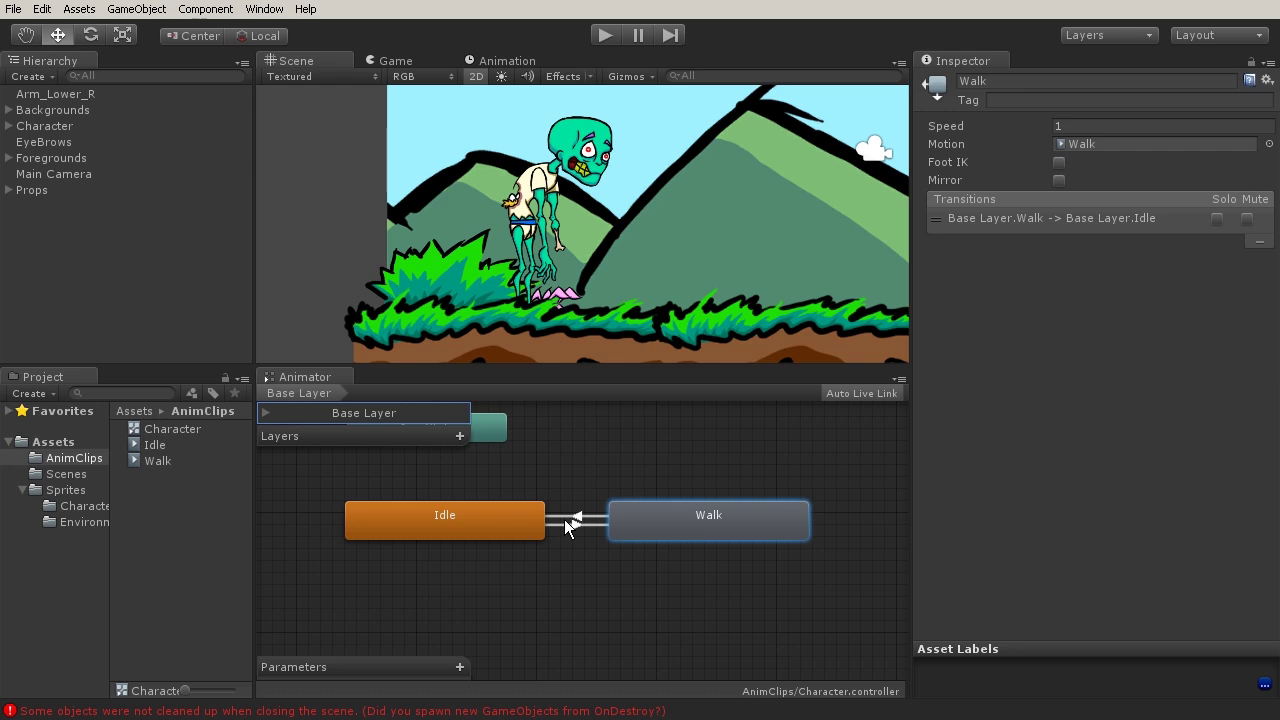
- Add a float parameter named Speed, then select the Idle-to-Walk transition
{"action": "left_click", "coordinate": [460, 667]}
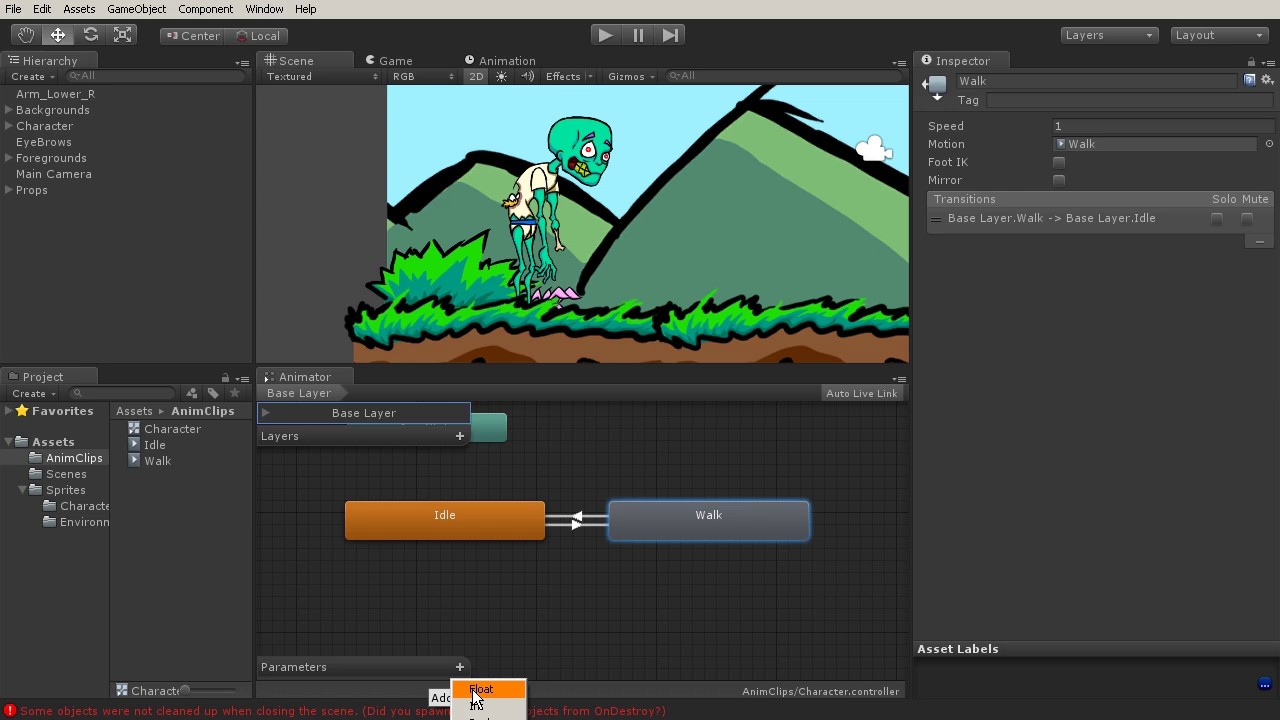
{"action": "left_click", "coordinate": [475, 690]}
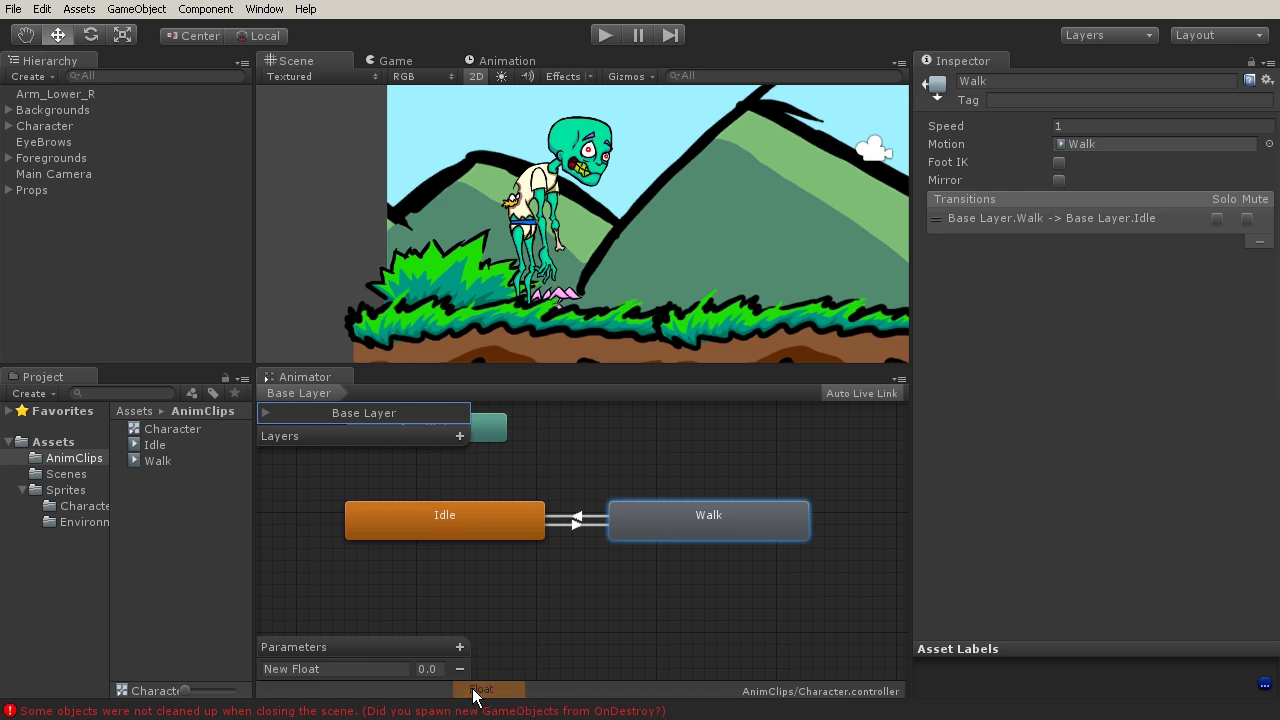
{"action": "left_click", "coordinate": [401, 664]}
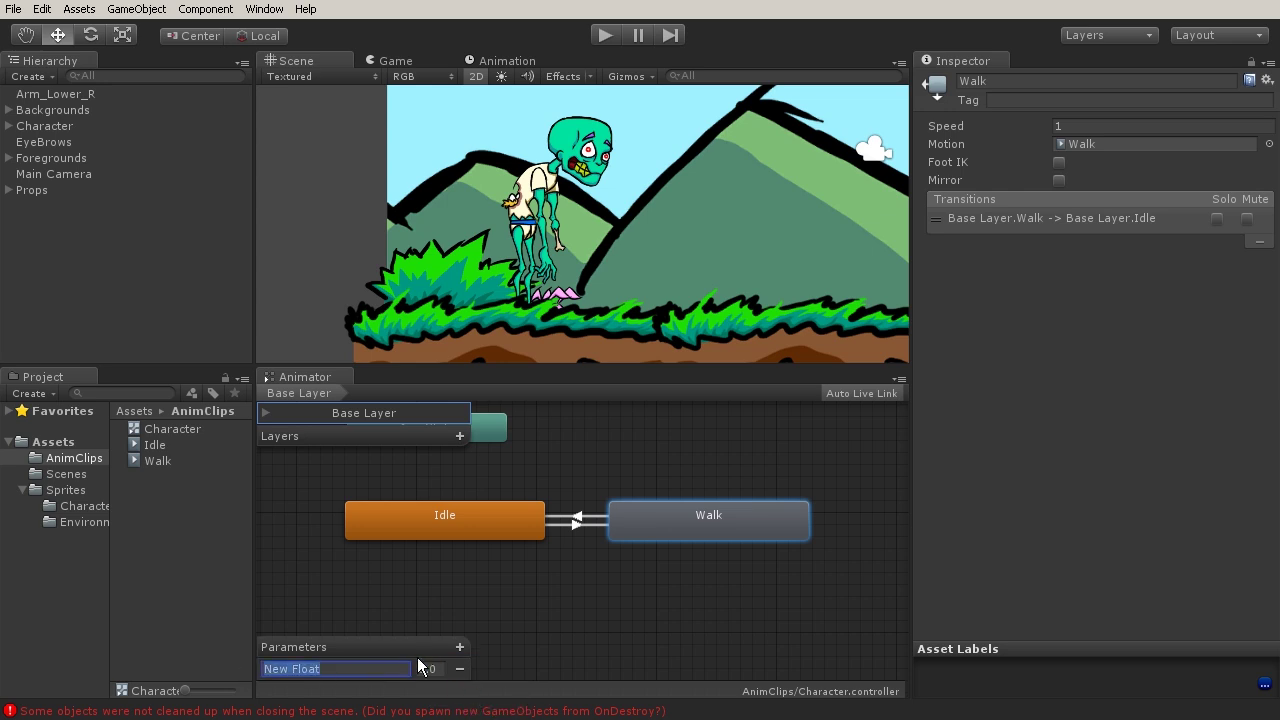
{"action": "type", "text": "Speed"}
{"action": "key", "text": "Return"}
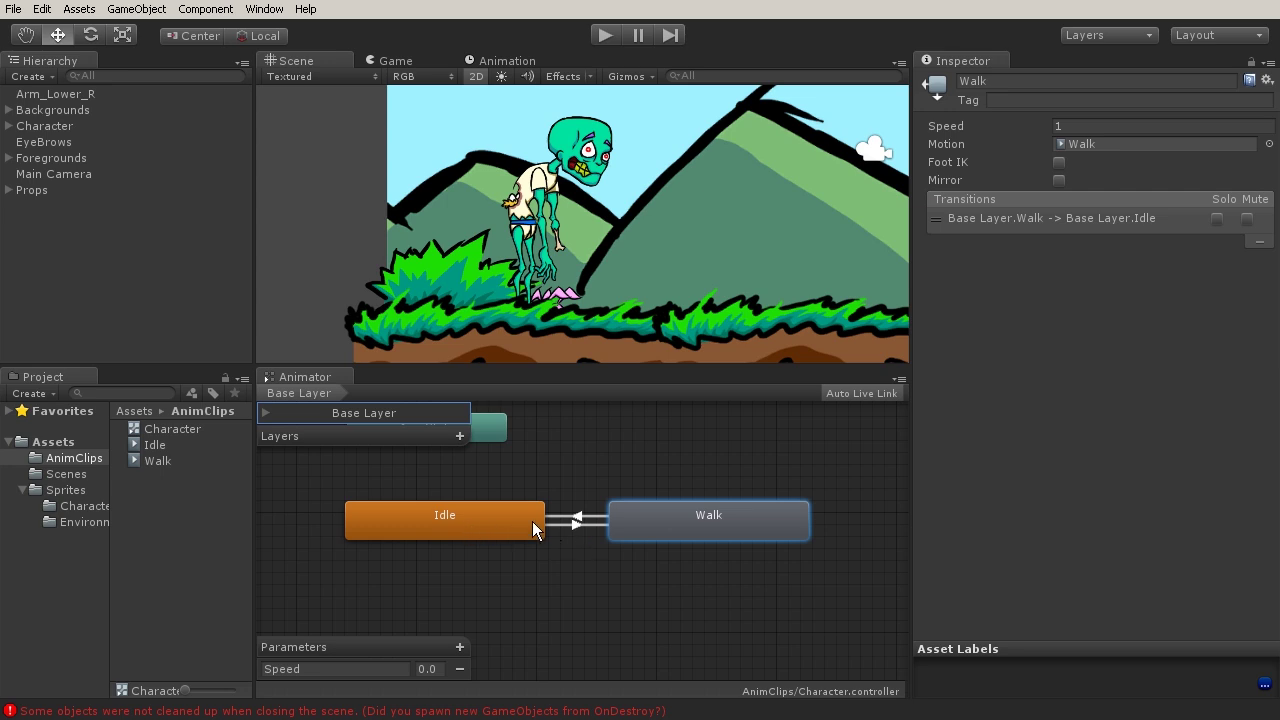
{"action": "left_click", "coordinate": [573, 522]}
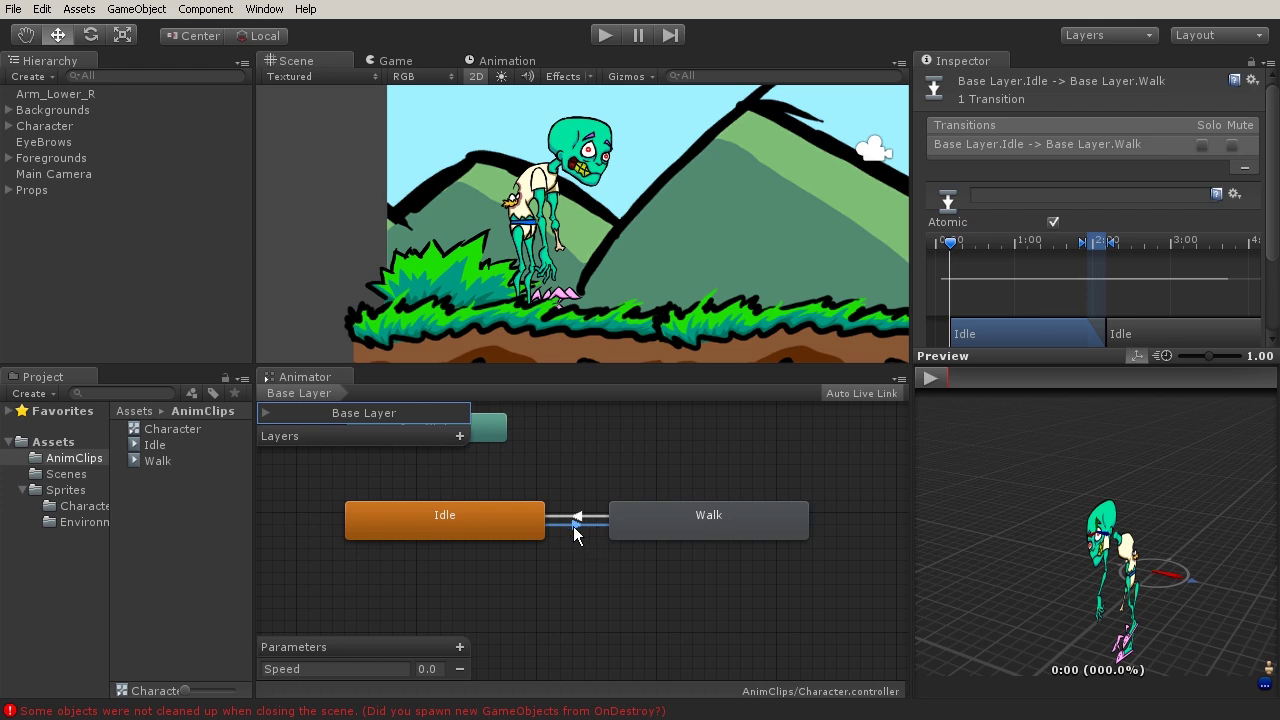
- Switch the Idle-to-Walk condition from Exit Time to Speed Greater 0
{"action": "left_click_drag", "start_coordinate": [1273, 172], "coordinate": [1270, 253]}
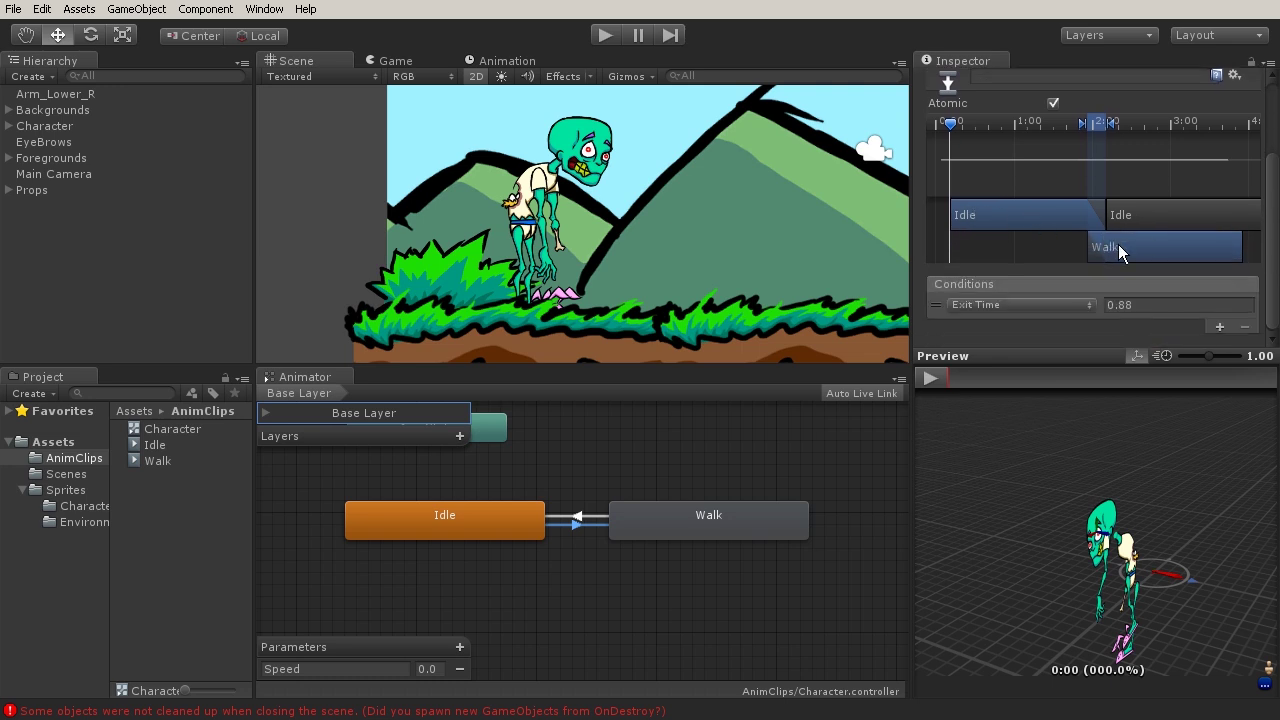
{"action": "left_click", "coordinate": [1088, 303]}
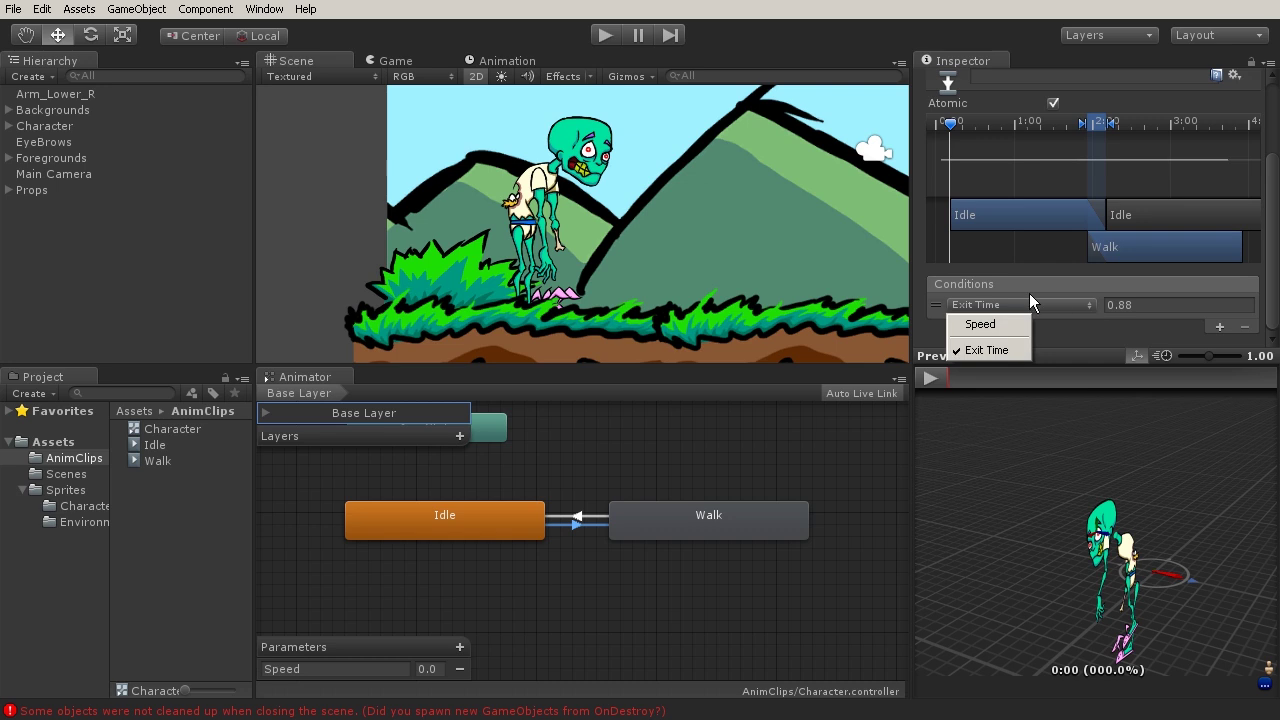
{"action": "left_click", "coordinate": [990, 323]}
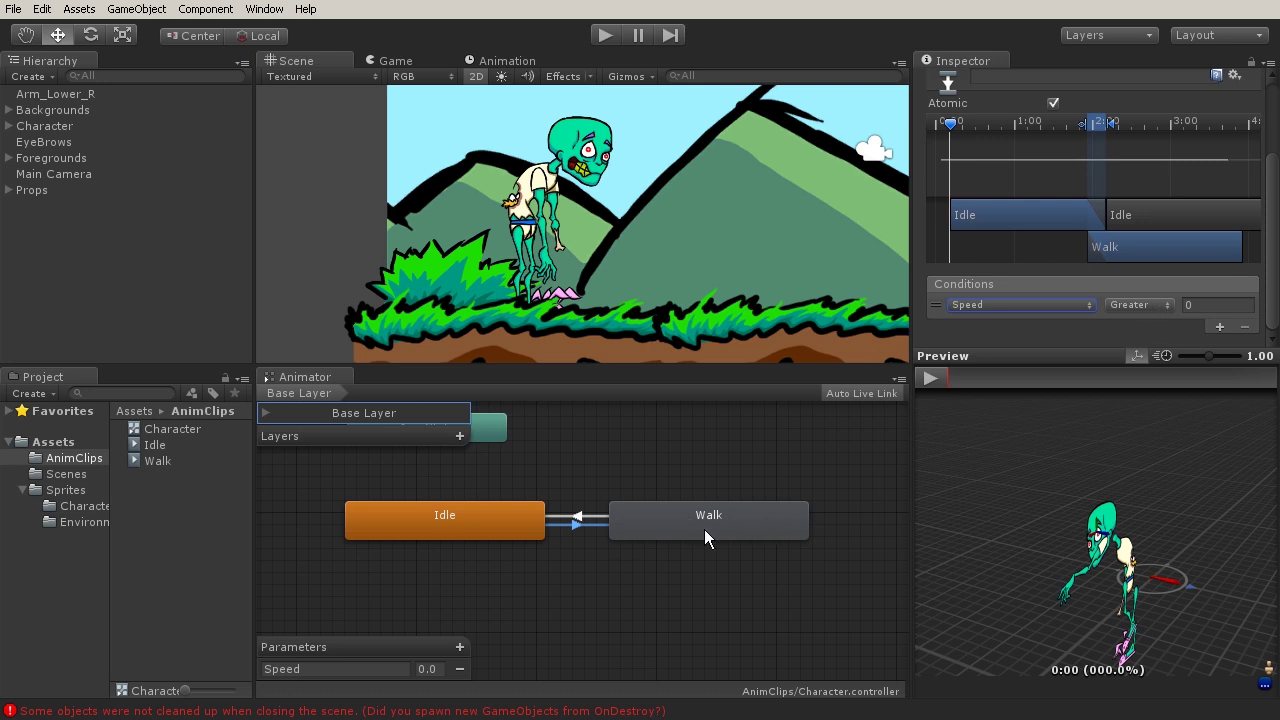
- Set the Walk-to-Idle transition condition to Speed Less 0.01
{"action": "left_click", "coordinate": [581, 514]}
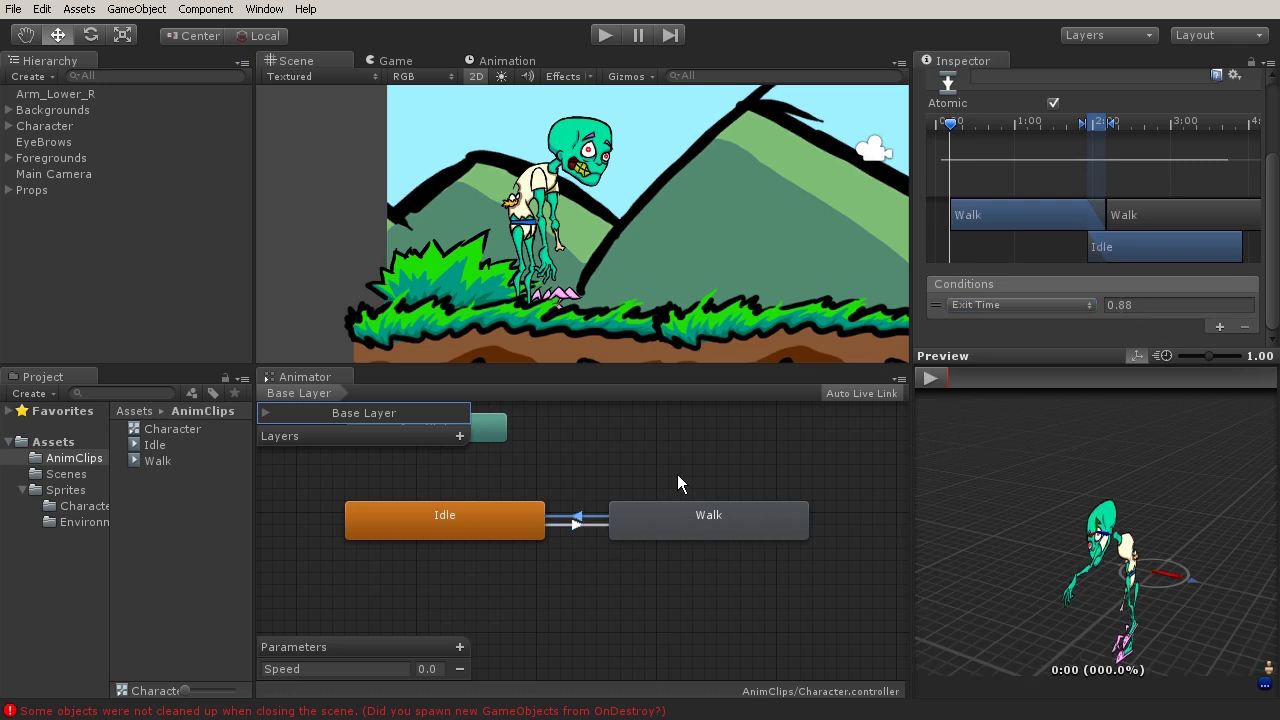
{"action": "left_click", "coordinate": [1087, 304]}
{"action": "left_click", "coordinate": [995, 319]}
{"action": "left_click", "coordinate": [1136, 304]}
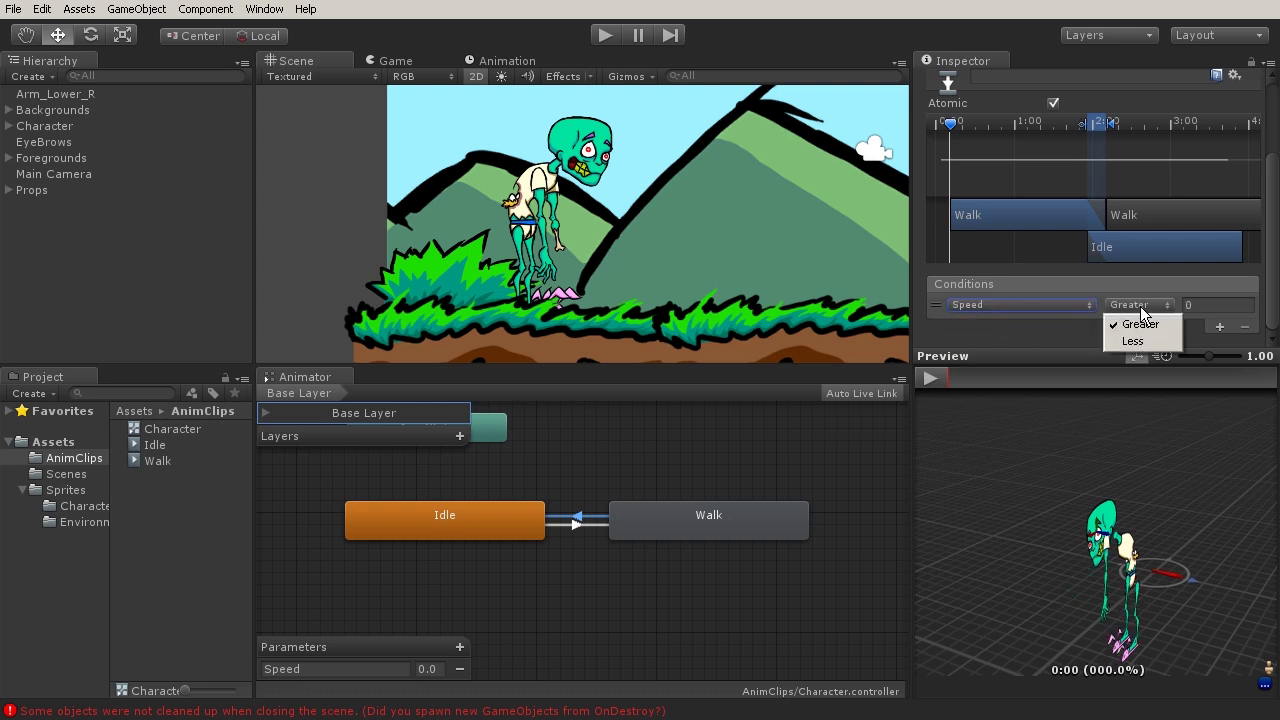
{"action": "left_click", "coordinate": [1082, 306]}
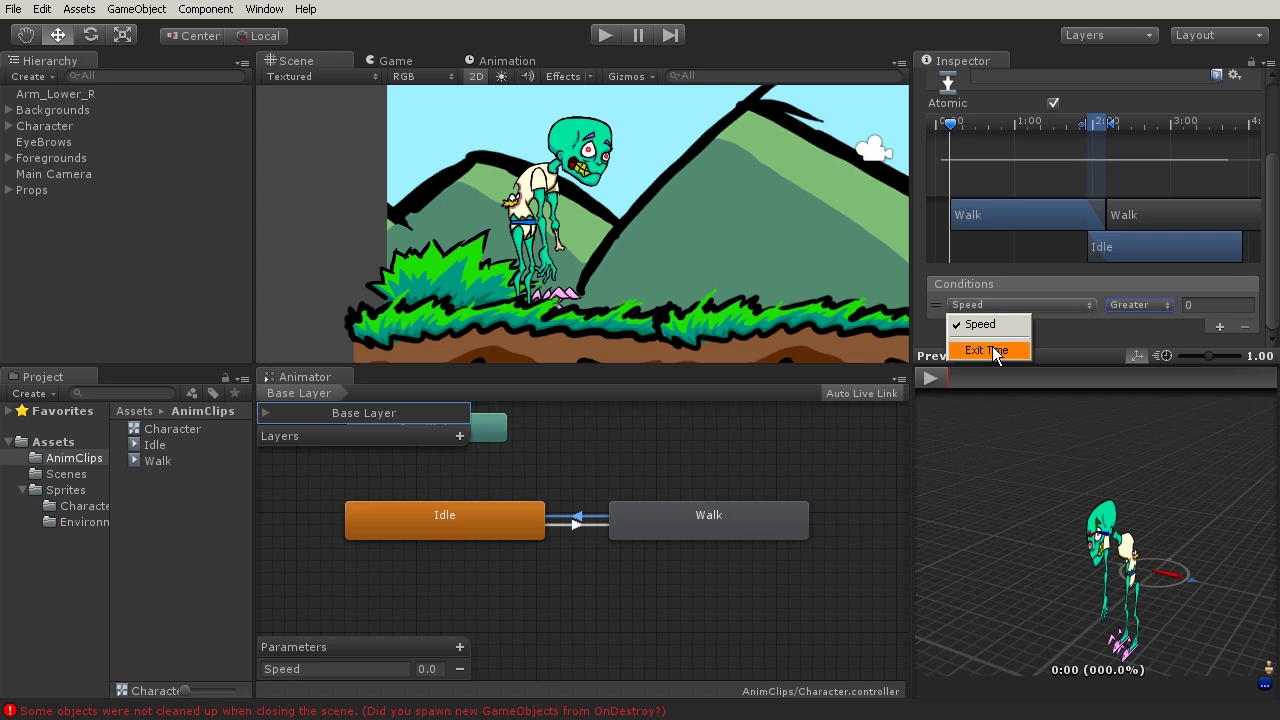
{"action": "left_click", "coordinate": [1145, 304]}
{"action": "left_click", "coordinate": [1133, 341]}
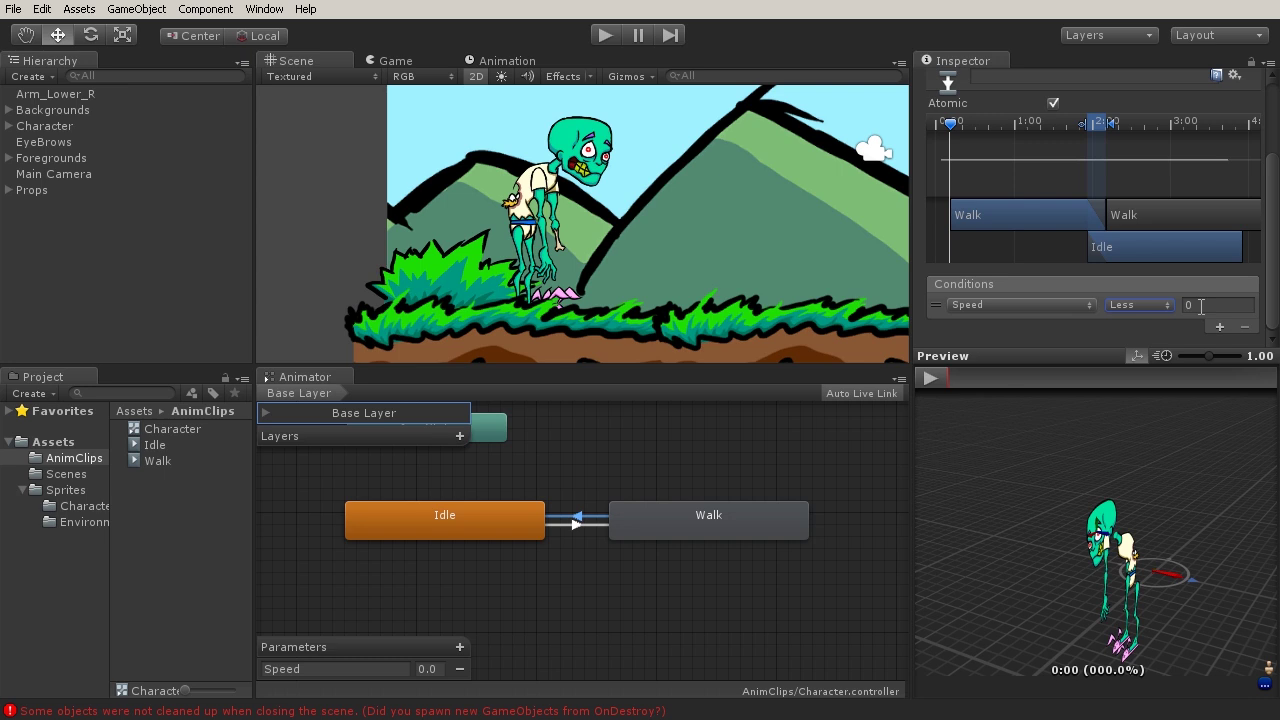
{"action": "left_click", "coordinate": [1201, 306]}
{"action": "type", "text": ".1"}
{"action": "key", "text": "BackSpace"}
{"action": "type", "text": "01"}
{"action": "key", "text": "Return"}
- Set the Idle-to-Walk threshold to 0.01, then select the Walk-to-Idle transition
{"action": "left_click", "coordinate": [575, 524]}
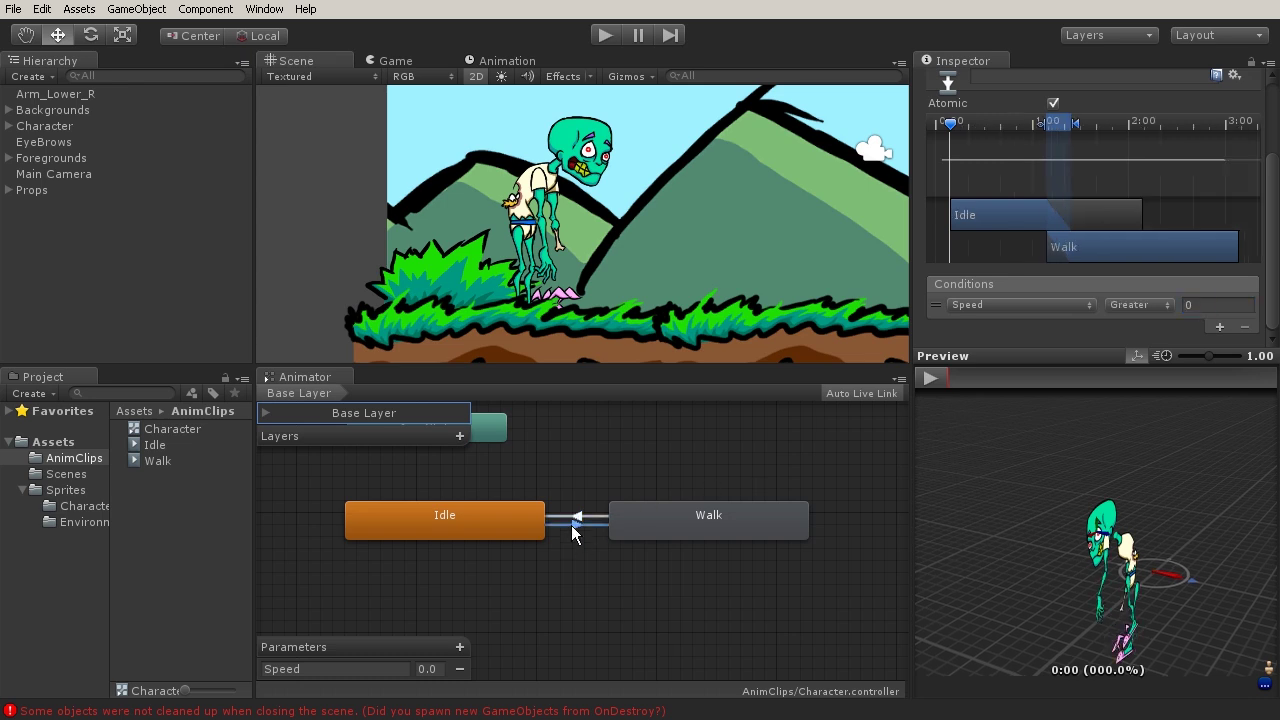
{"action": "left_click", "coordinate": [1198, 306]}
{"action": "type", "text": "0.01"}
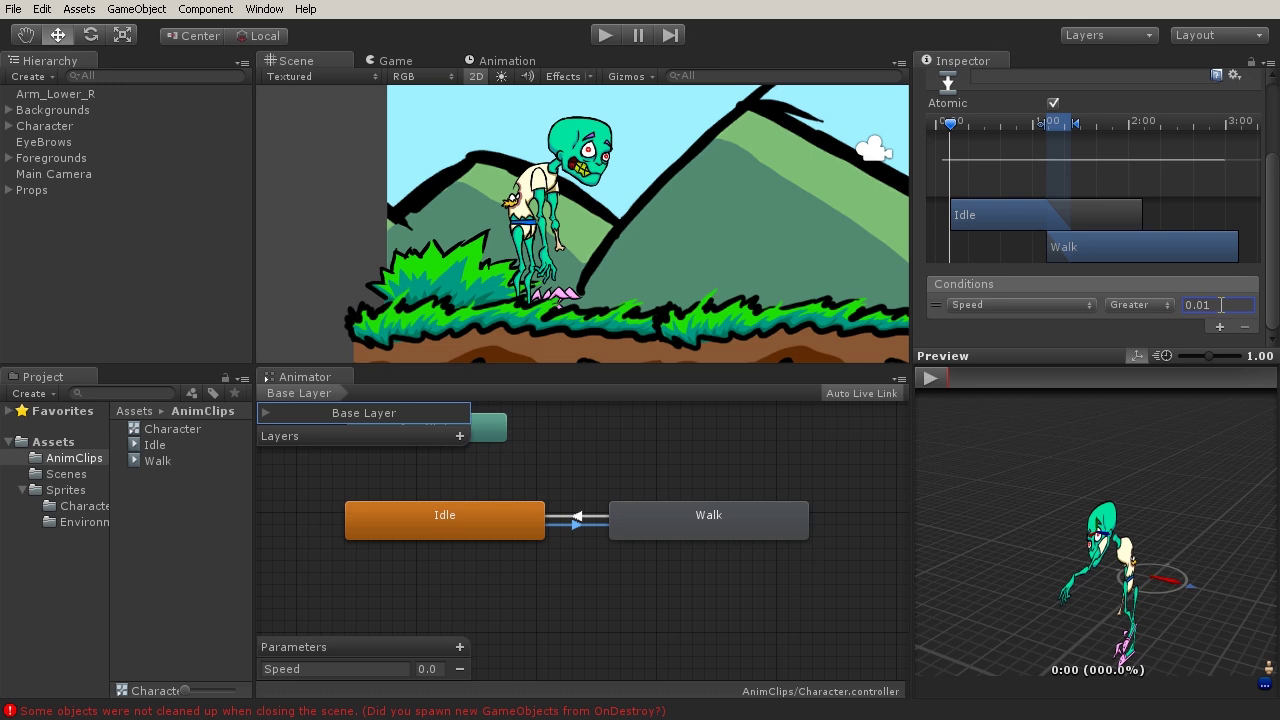
{"action": "left_click", "coordinate": [703, 516]}
{"action": "left_click", "coordinate": [578, 521]}
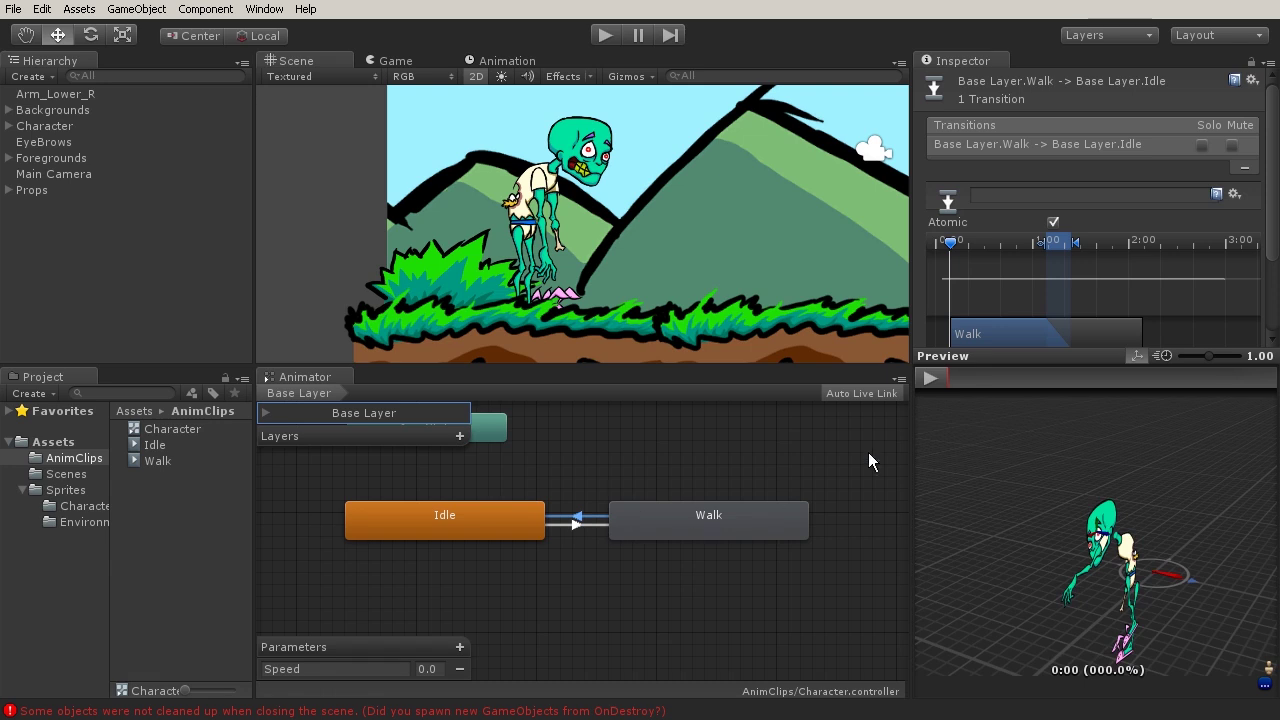
{"action": "scroll", "coordinate": [1268, 205], "scroll_direction": "down", "scroll_amount": 3}
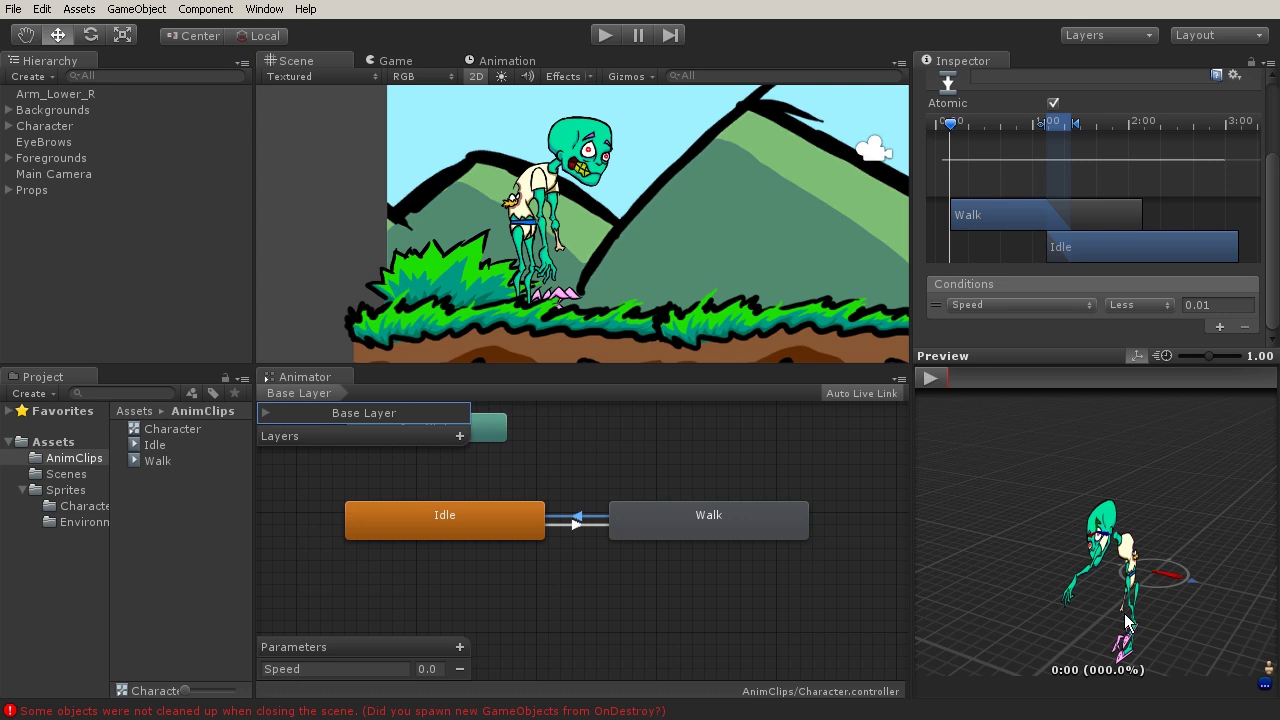
{"action": "mouse_move", "coordinate": [1026, 520]}
{"action": "left_mouse_down"}
{"action": "mouse_move", "coordinate": [1150, 526]}
{"action": "mouse_move", "coordinate": [1160, 490]}
{"action": "left_mouse_up"}
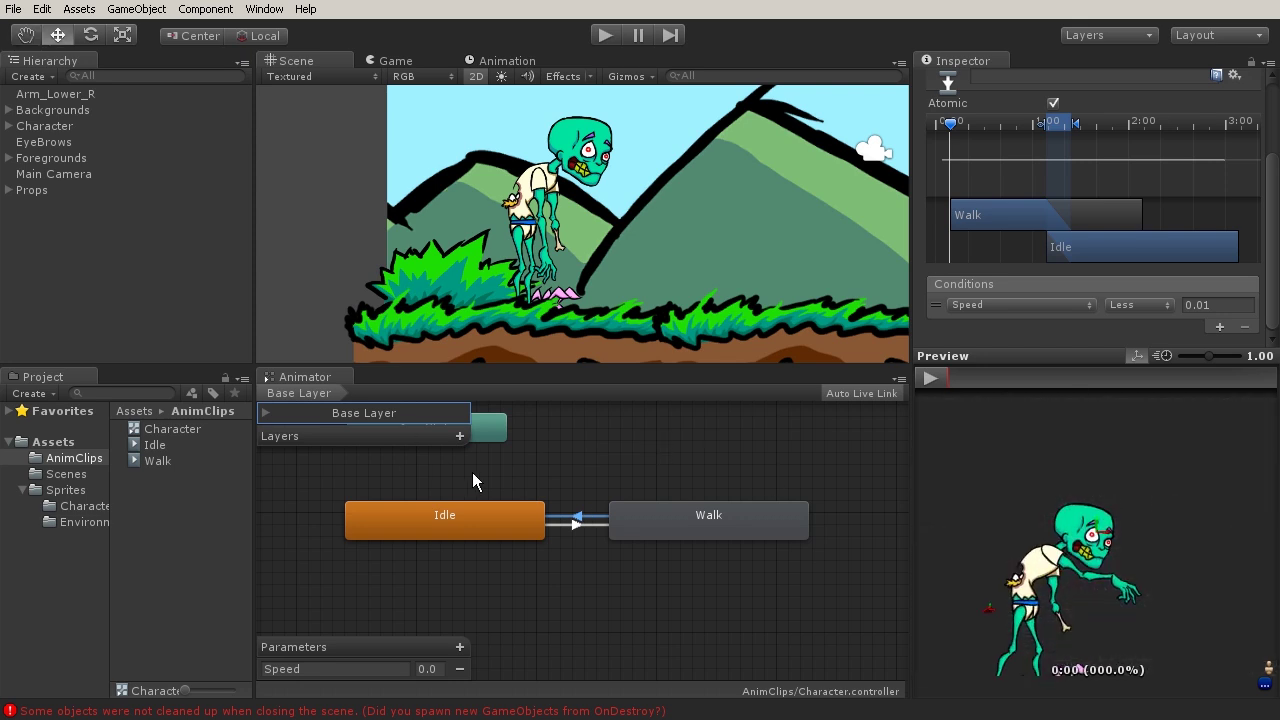